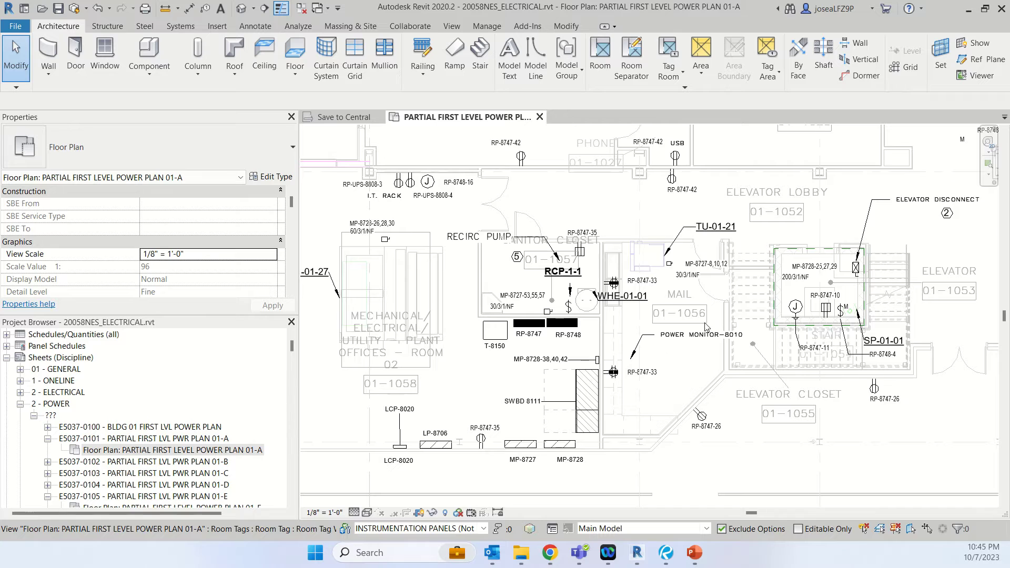
Step: Select panel RP-8747 on the plan and open its panel schedule
scroll(697, 337, down, 2)
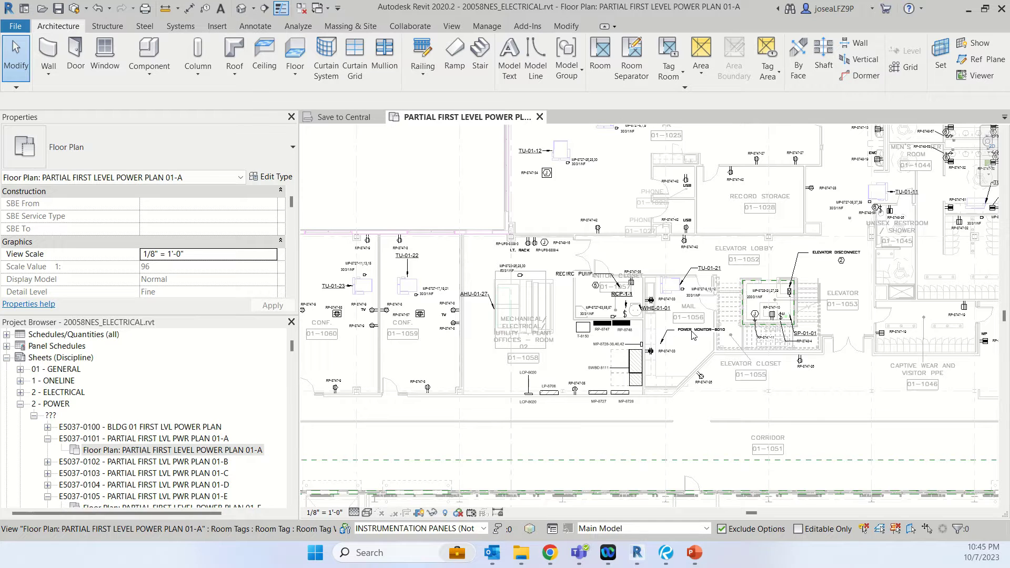
scroll(740, 345, up, 2)
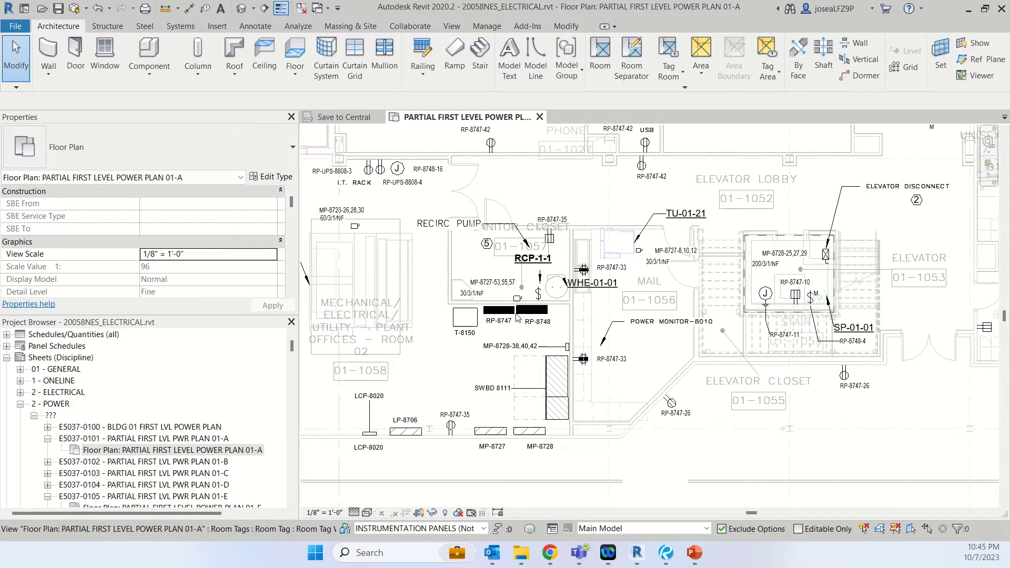
scroll(495, 333, up, 2)
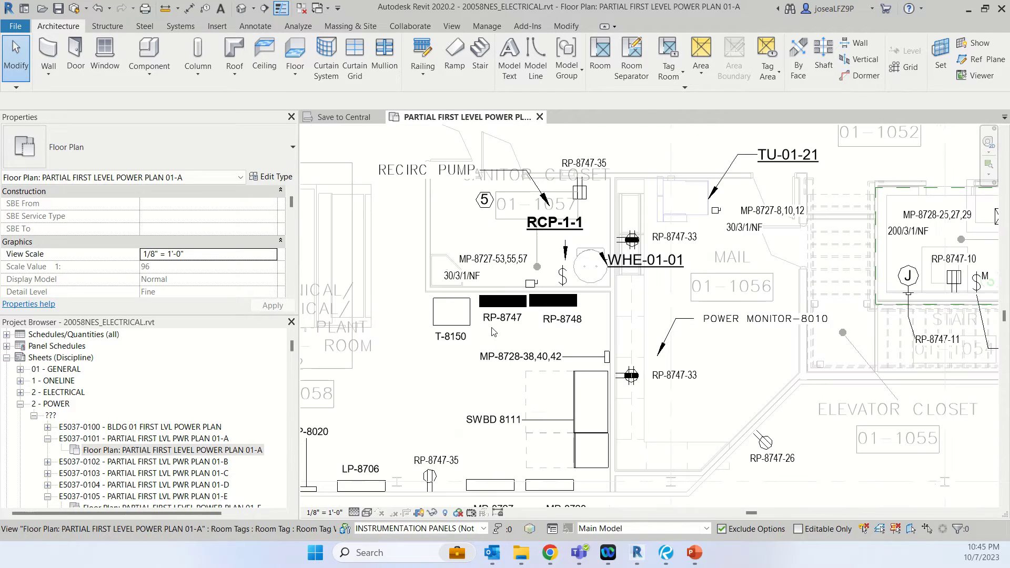
click(518, 305)
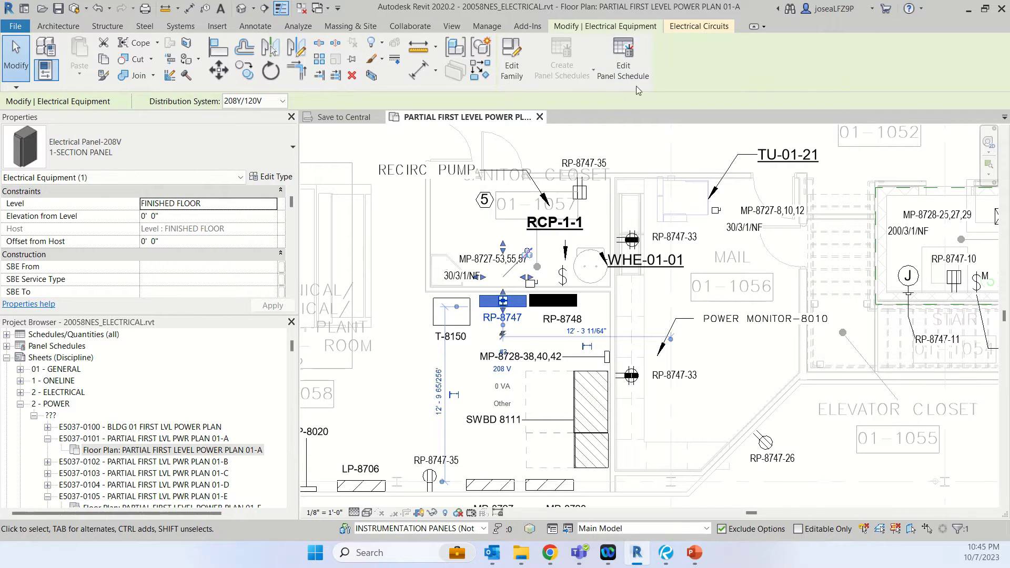
click(634, 68)
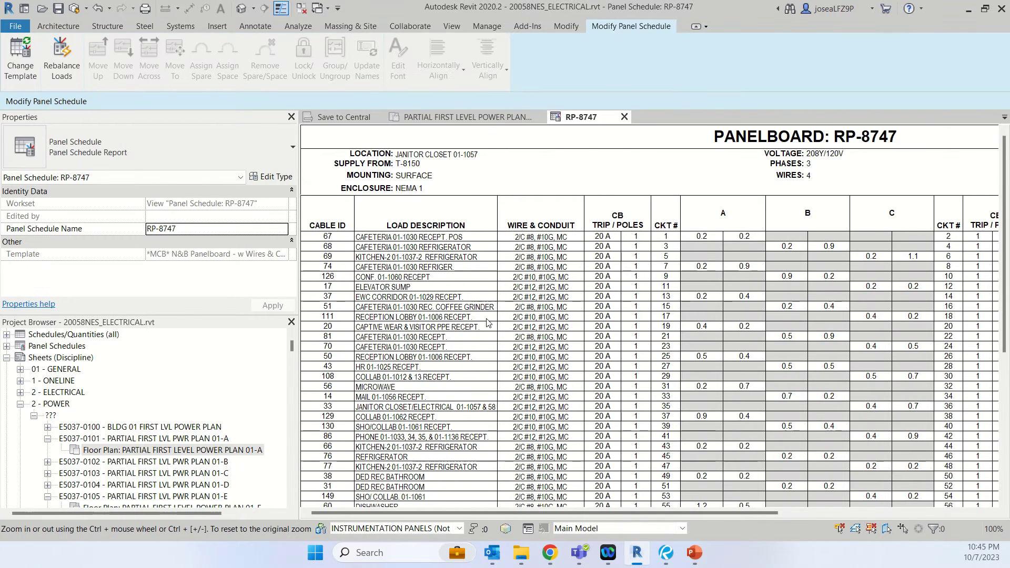
Step: Put circuit 1's Load Description cell in the RP-8747 schedule into edit mode
scroll(487, 322, down, 3)
scroll(487, 322, up, 3)
mouse_move(493, 512)
mouse_down()
mouse_move(684, 512)
mouse_move(476, 514)
mouse_up()
scroll(462, 447, down, 1)
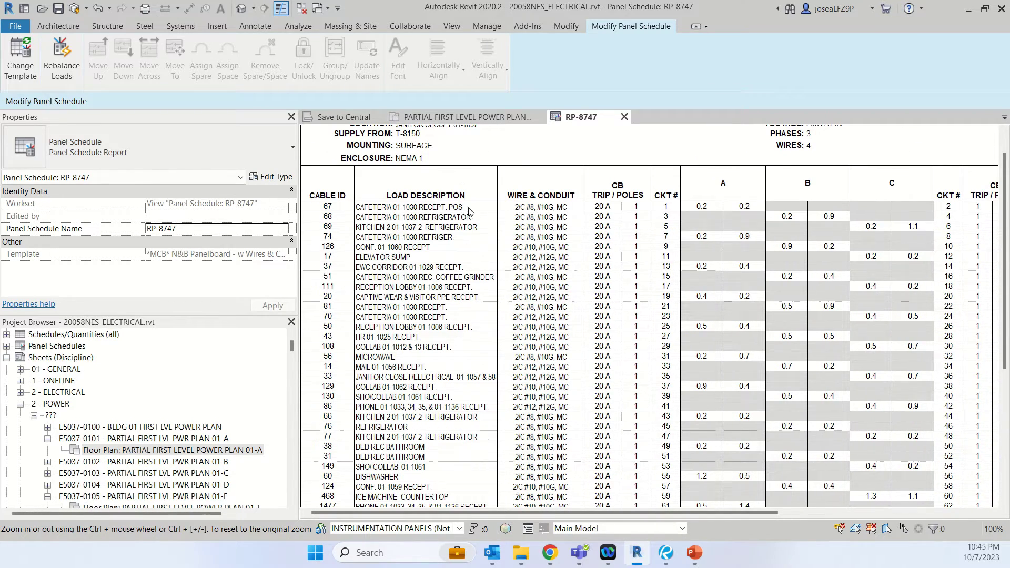
click(473, 208)
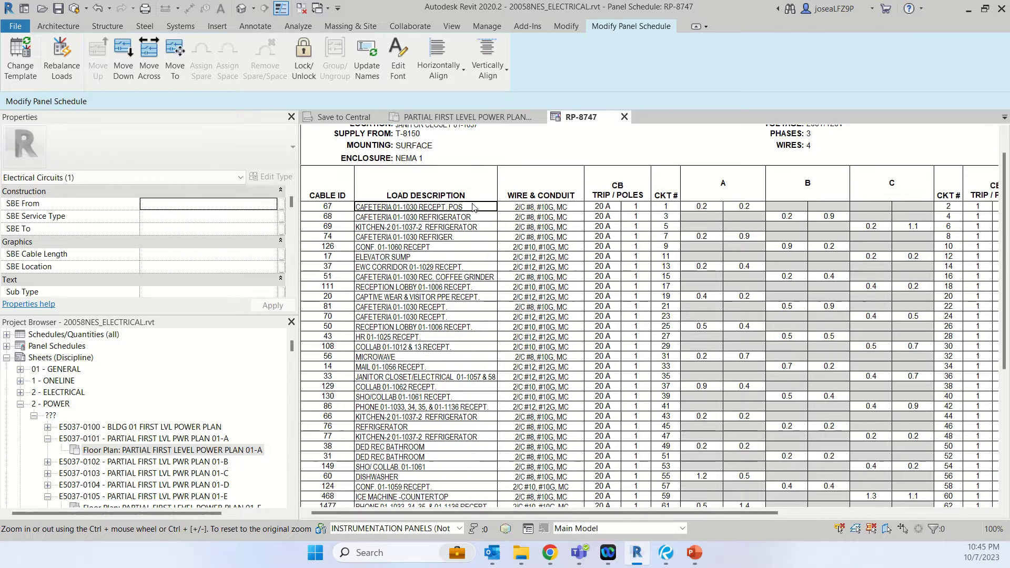
click(472, 207)
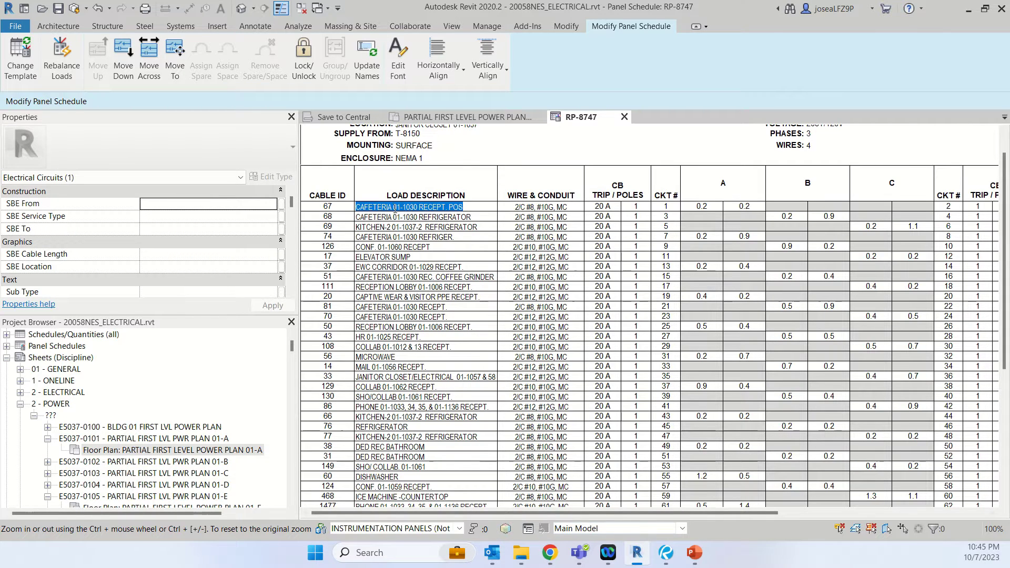
Step: Turn on the System Browser and expand its Electrical > Power systems
click(451, 25)
click(957, 68)
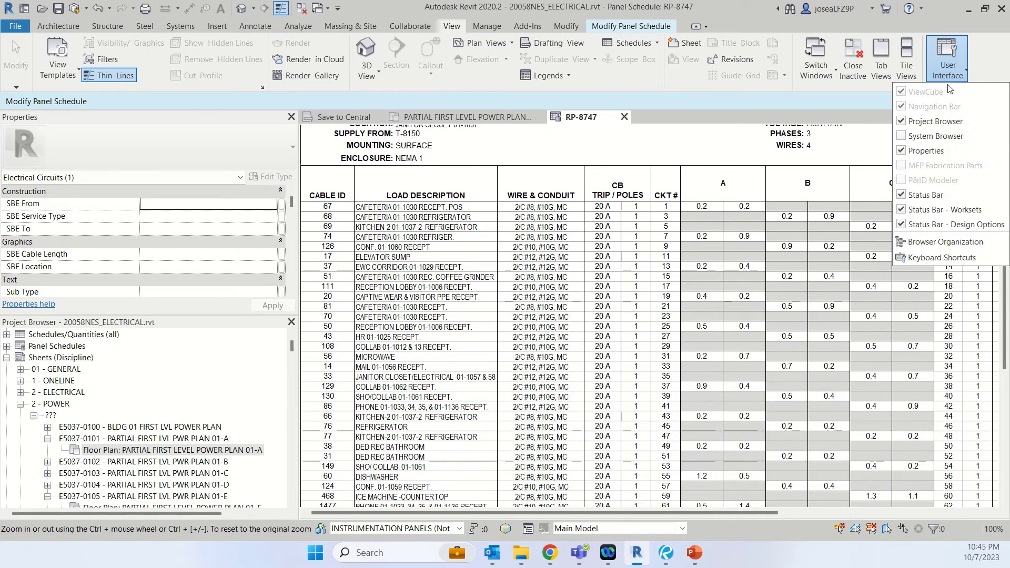
click(903, 137)
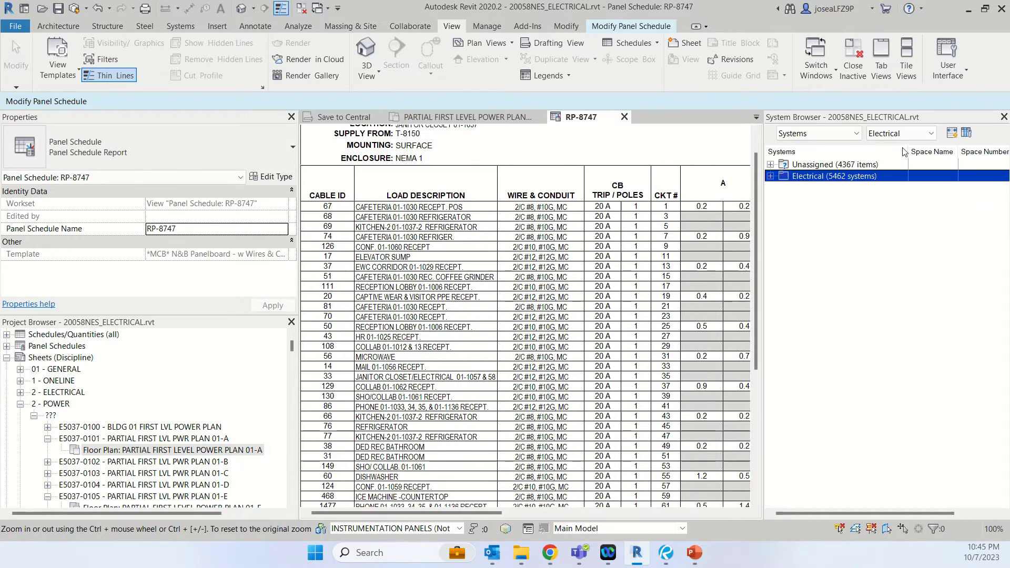
click(769, 176)
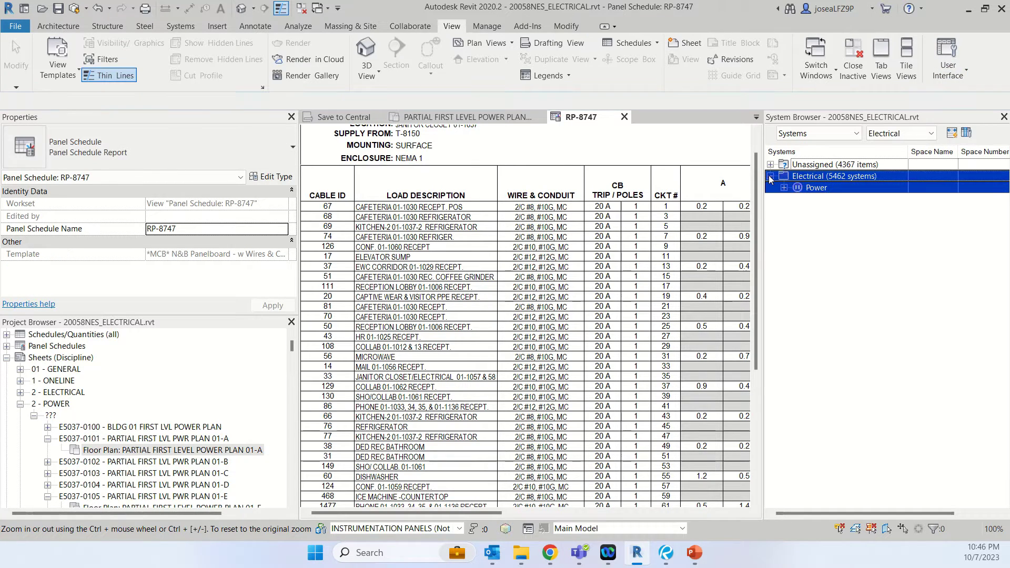
click(784, 188)
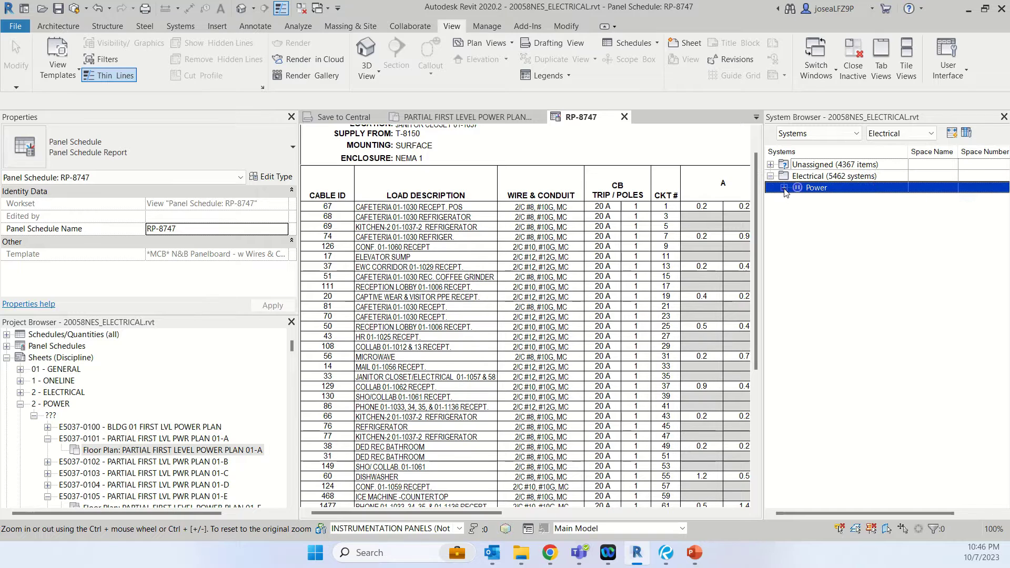
Step: Expand transformer T-8150 and its circuit 1 down to panel RP-8747, listing RP-8747's circuits
click(536, 244)
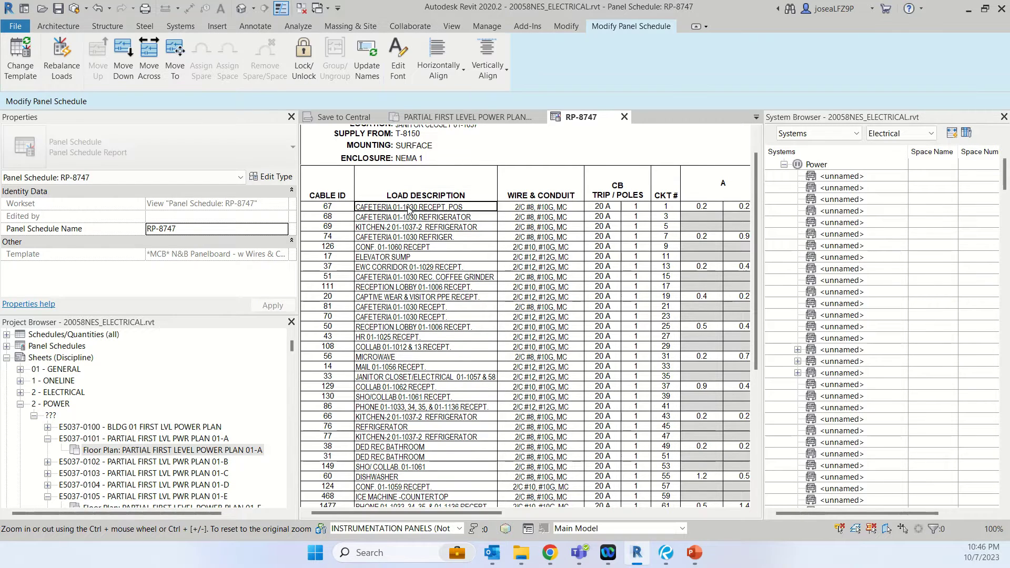
scroll(894, 276, down, 1)
drag(1004, 184, 1005, 481)
key(Escape)
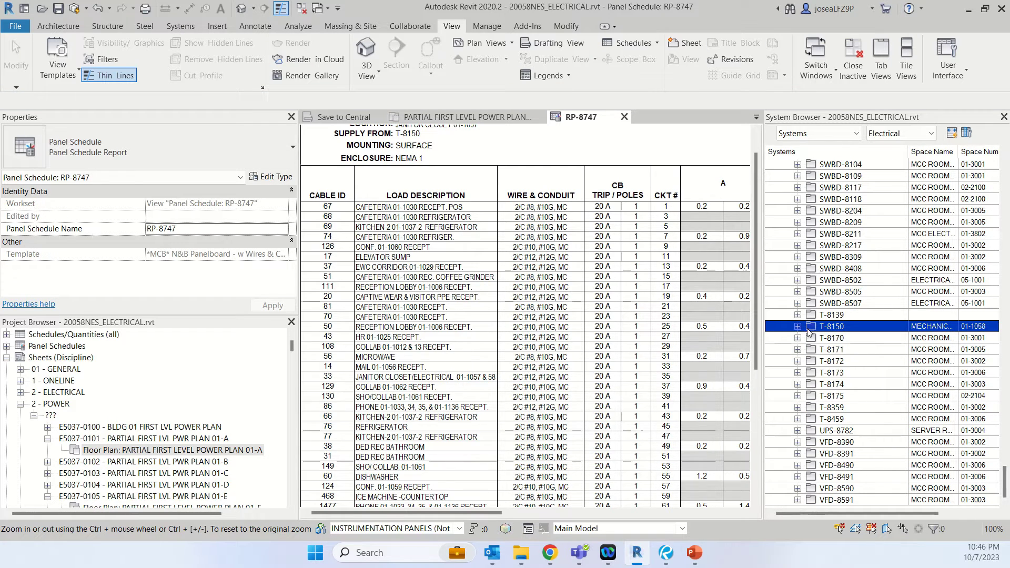
click(840, 328)
click(798, 327)
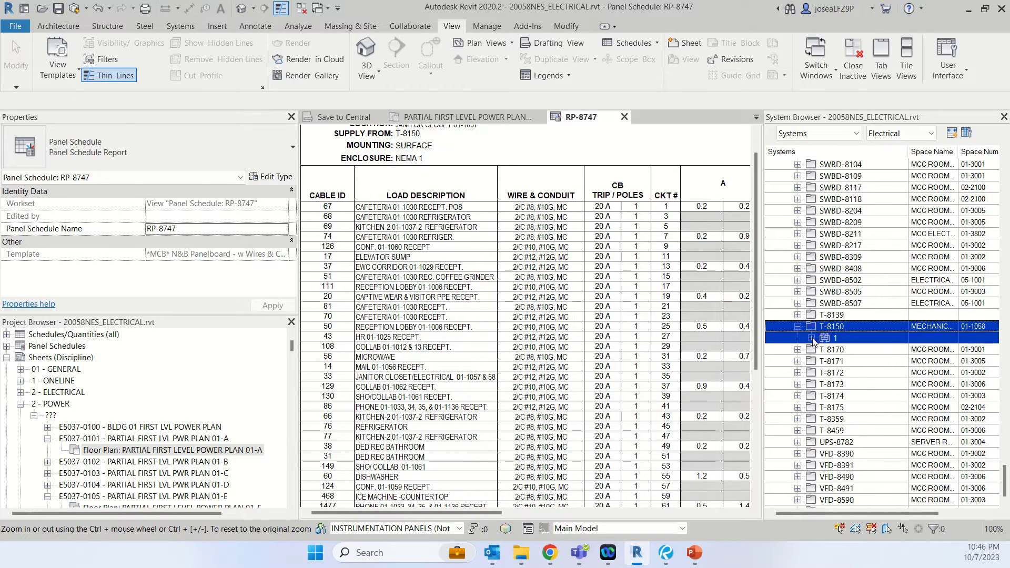
click(812, 338)
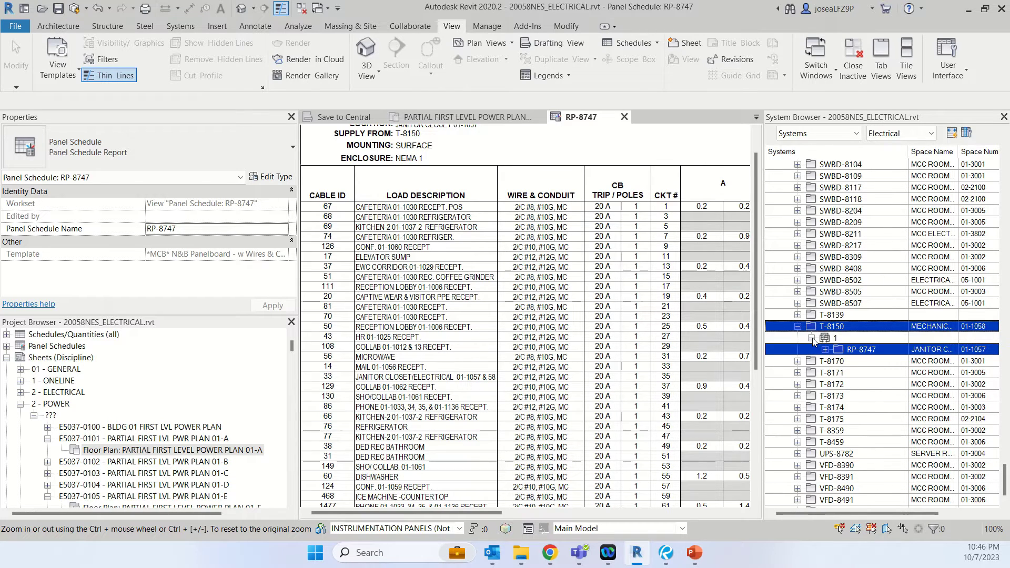
click(873, 350)
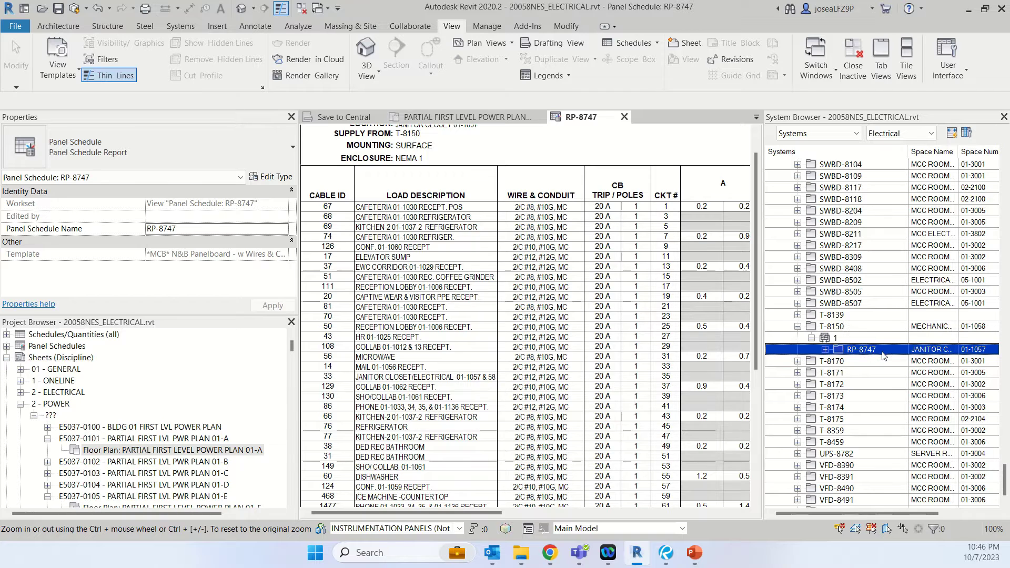
click(825, 349)
Step: Show RP-8747 circuit 1's GFCI duplex receptacle on the floor plan from the System Browser
click(398, 209)
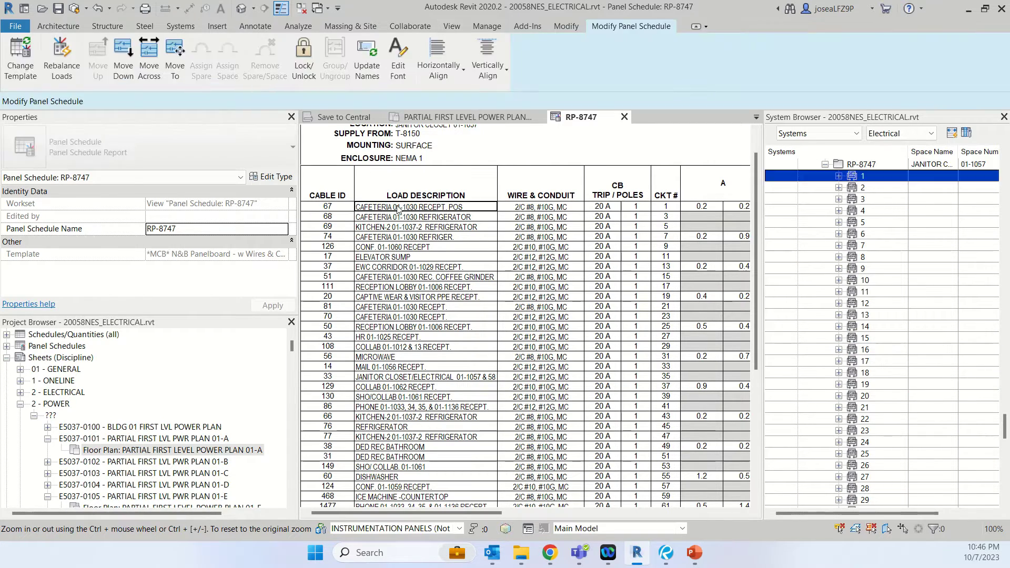
click(839, 176)
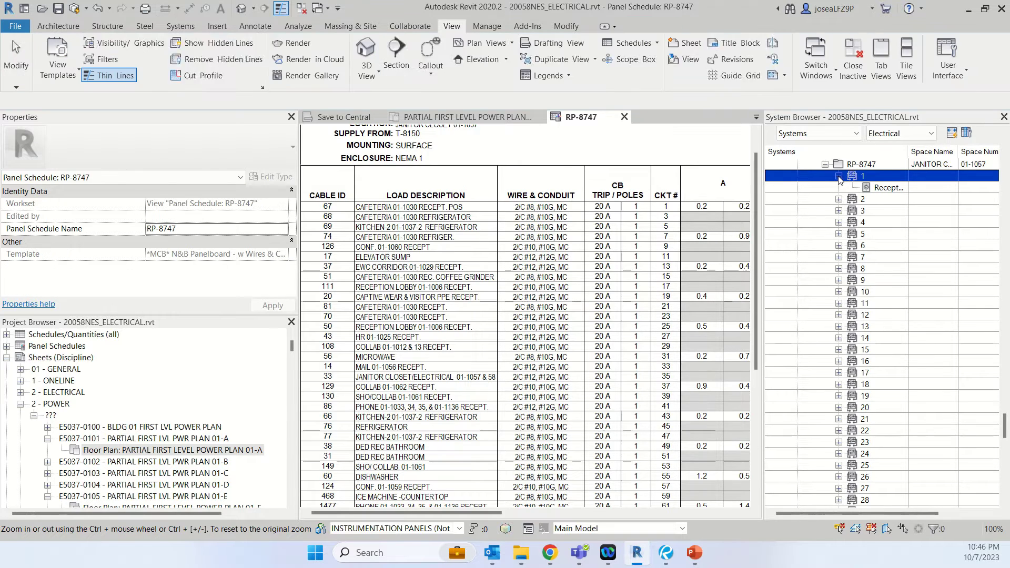
click(880, 189)
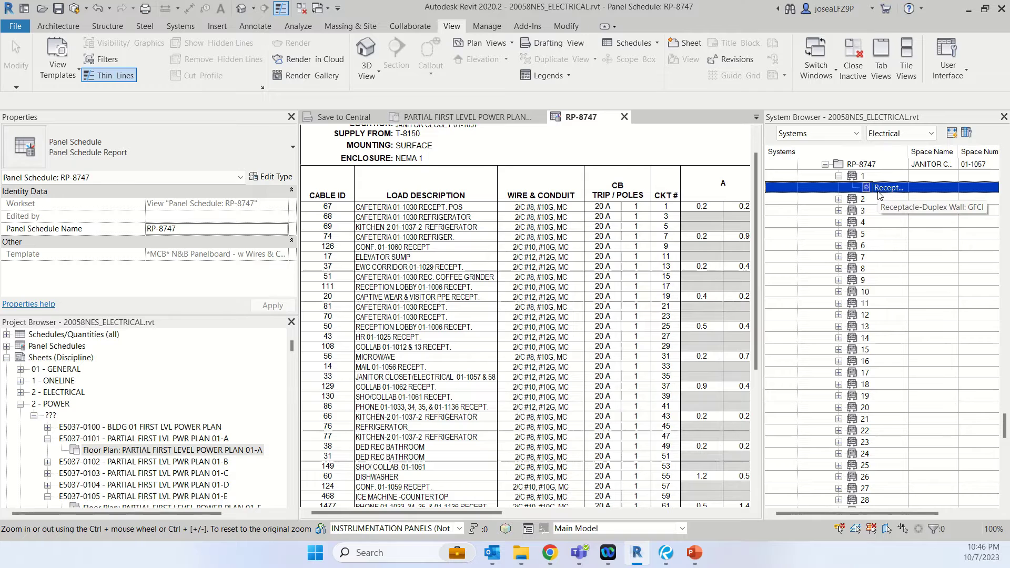
right_click(877, 195)
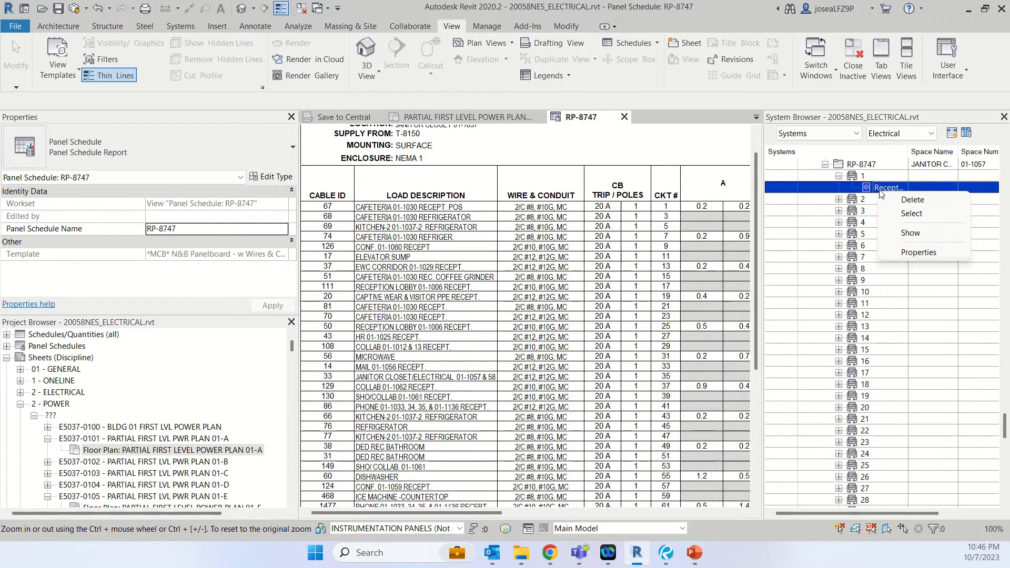
click(911, 234)
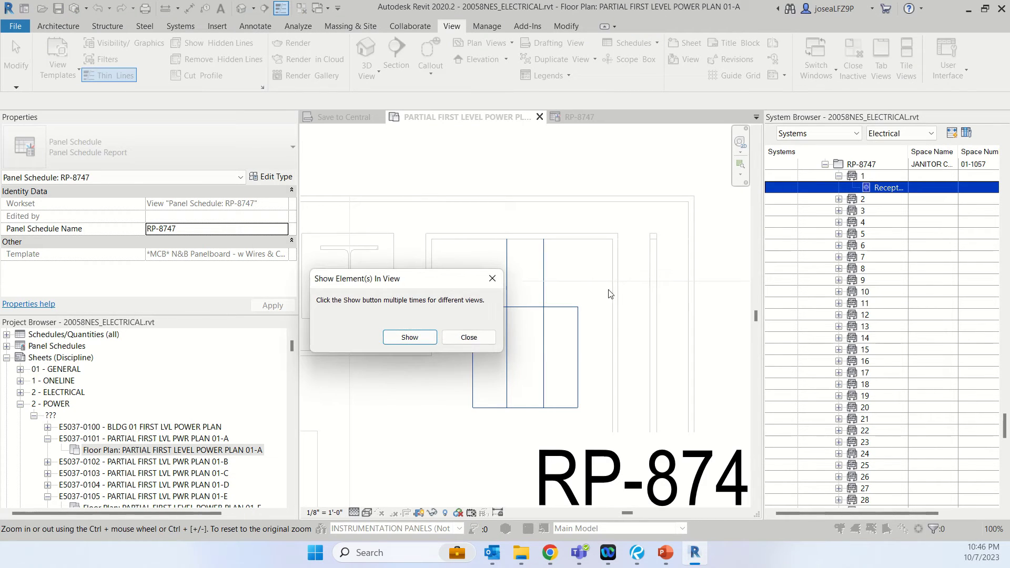
Step: Close the Show Element(s) prompt, zoom to check the RP-8747-1 tag, and return to the RP-8747 schedule
click(468, 337)
scroll(463, 315, down, 4)
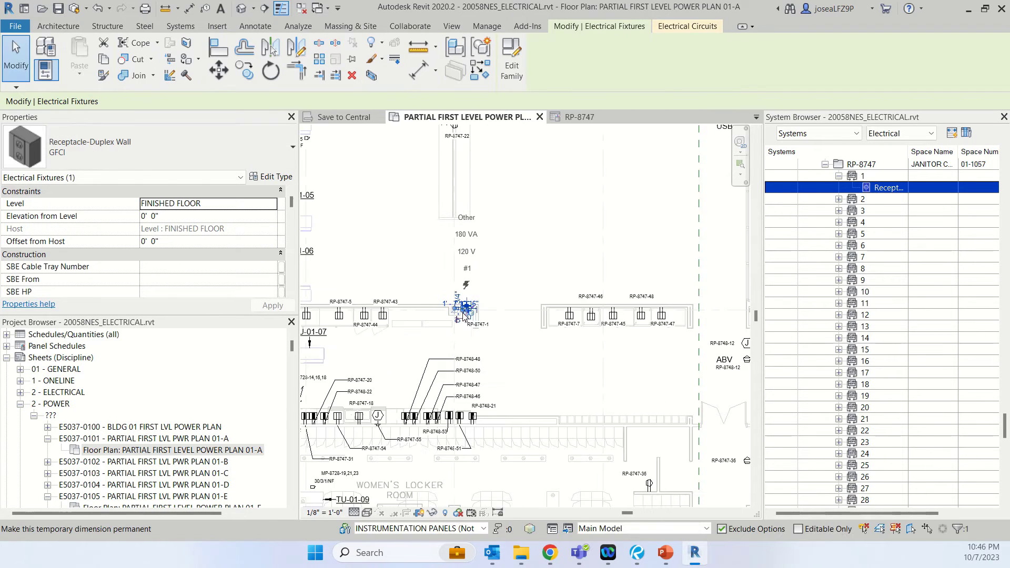
scroll(456, 313, up, 5)
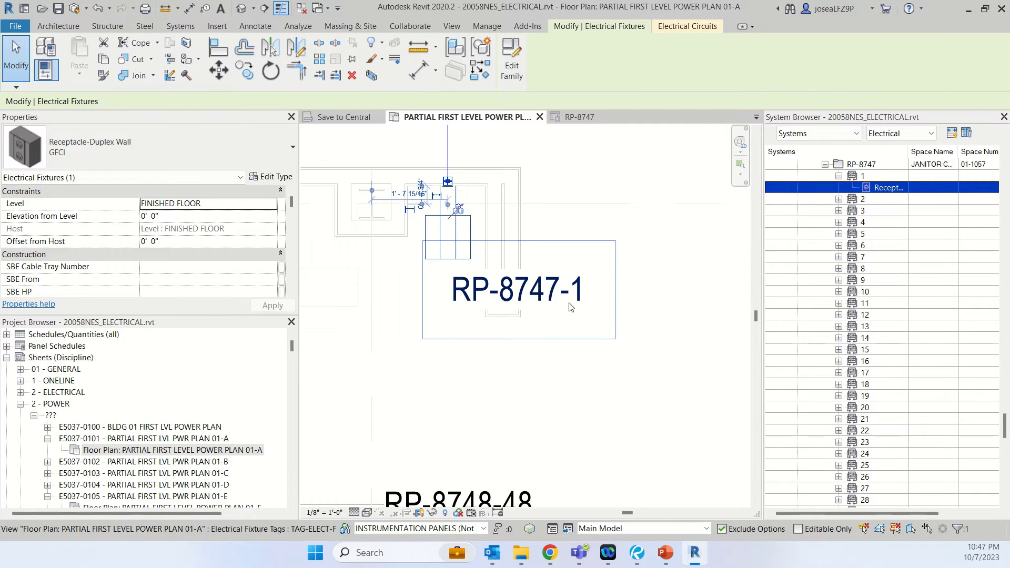
scroll(621, 295, down, 2)
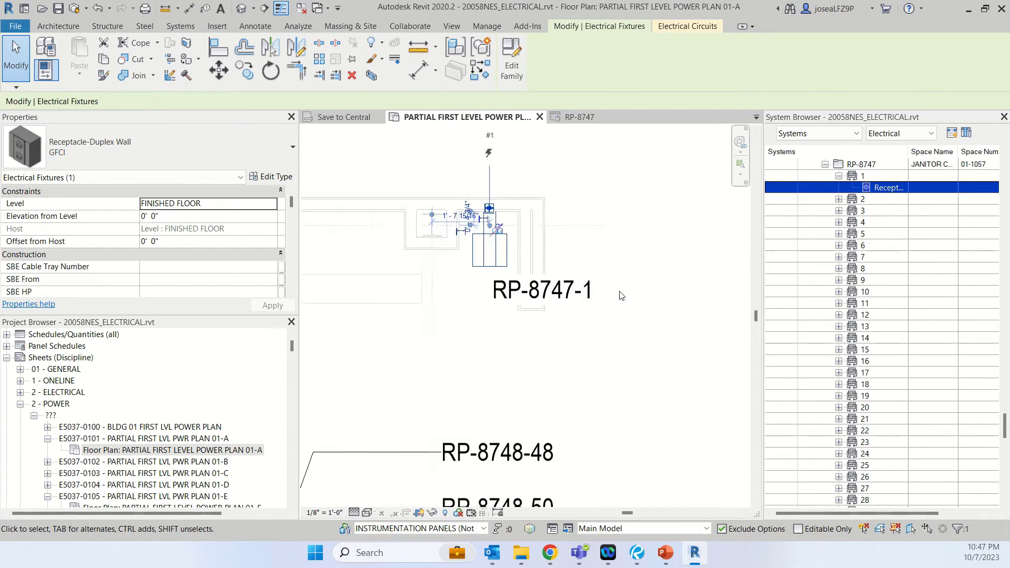
scroll(621, 295, down, 6)
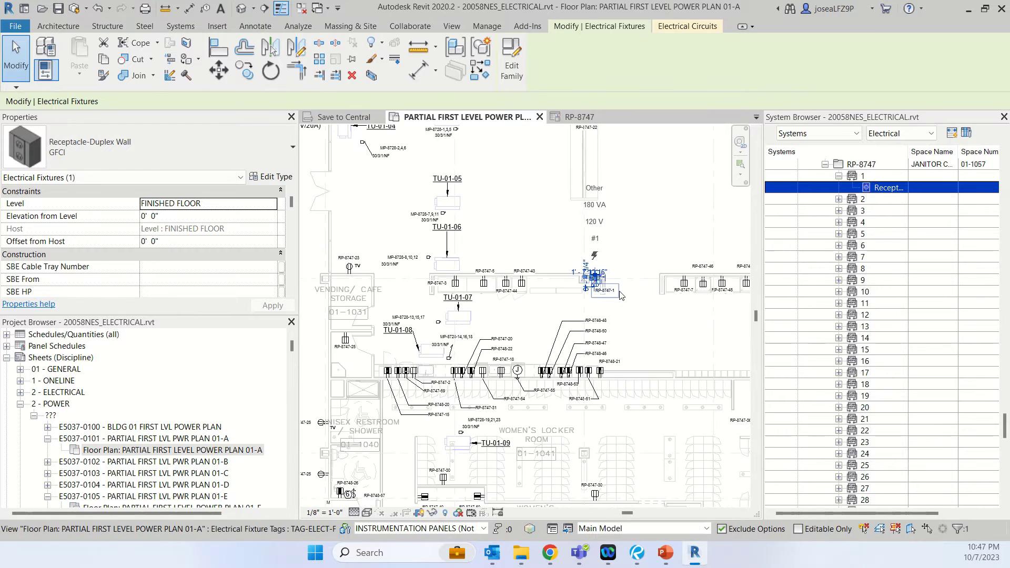
click(584, 116)
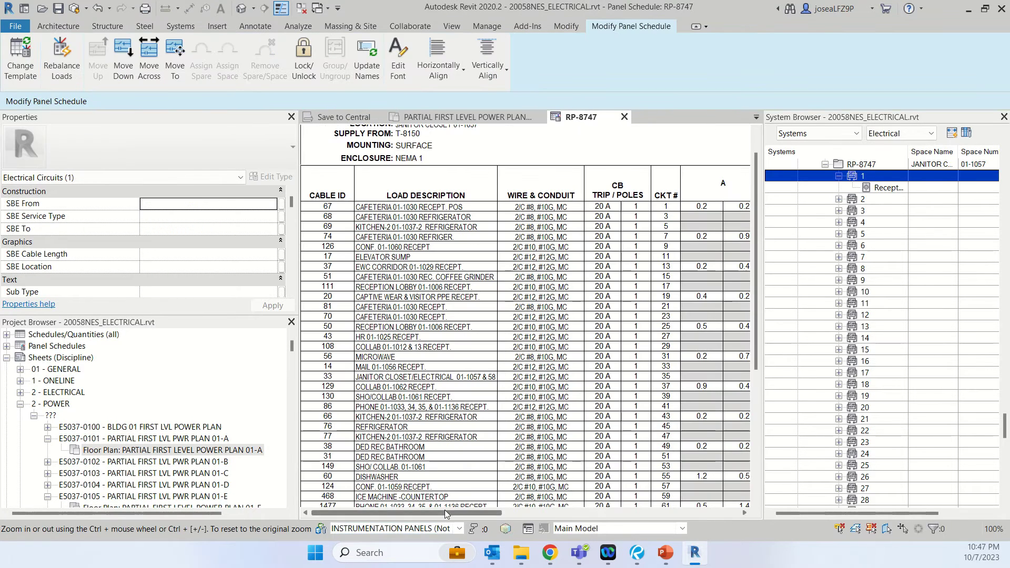
Step: Locate panel MP-8727 near SWBD 8111 on the first-level power plan and open its panel schedule
drag(445, 512, 679, 513)
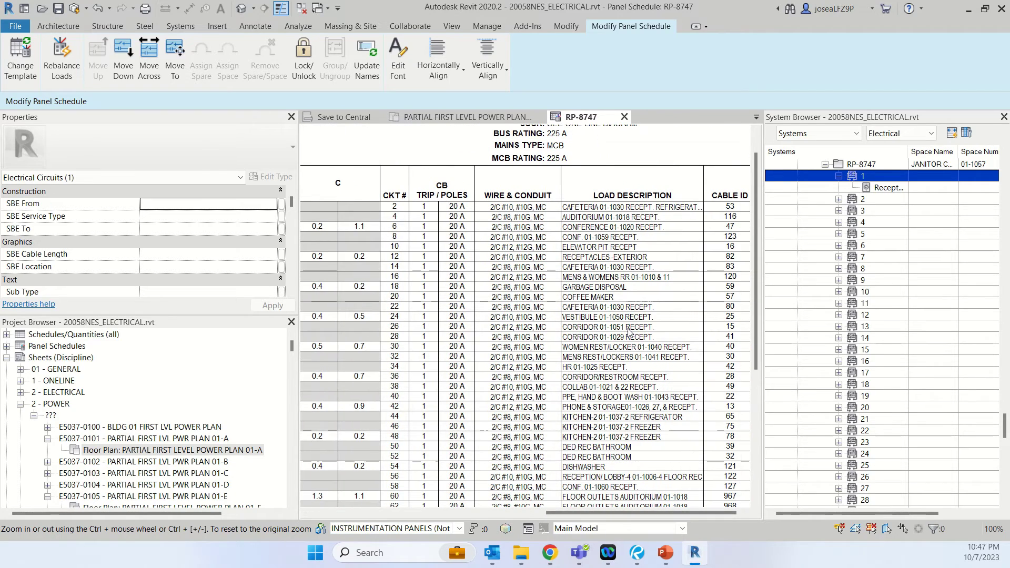
click(468, 118)
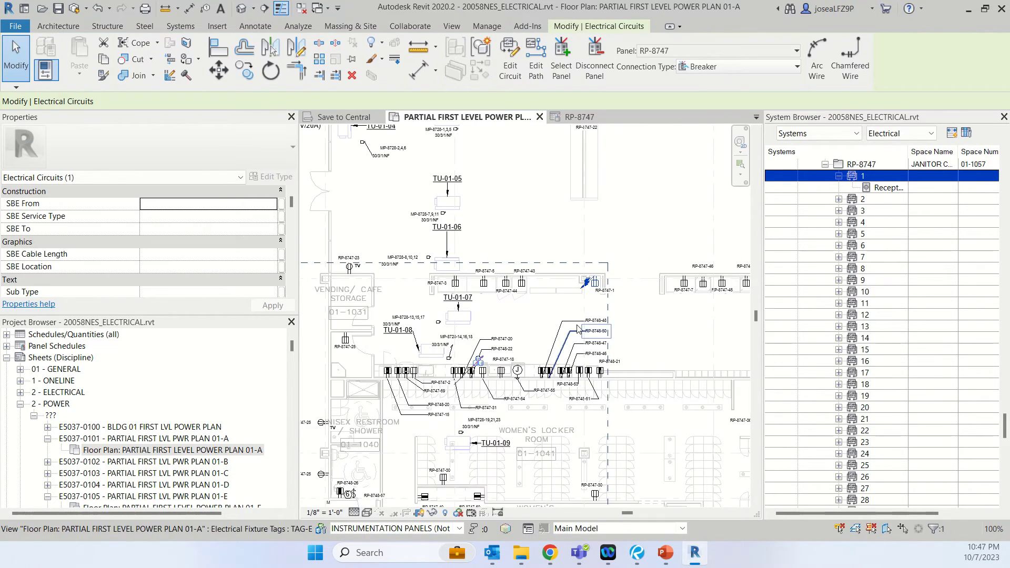
scroll(578, 329, down, 6)
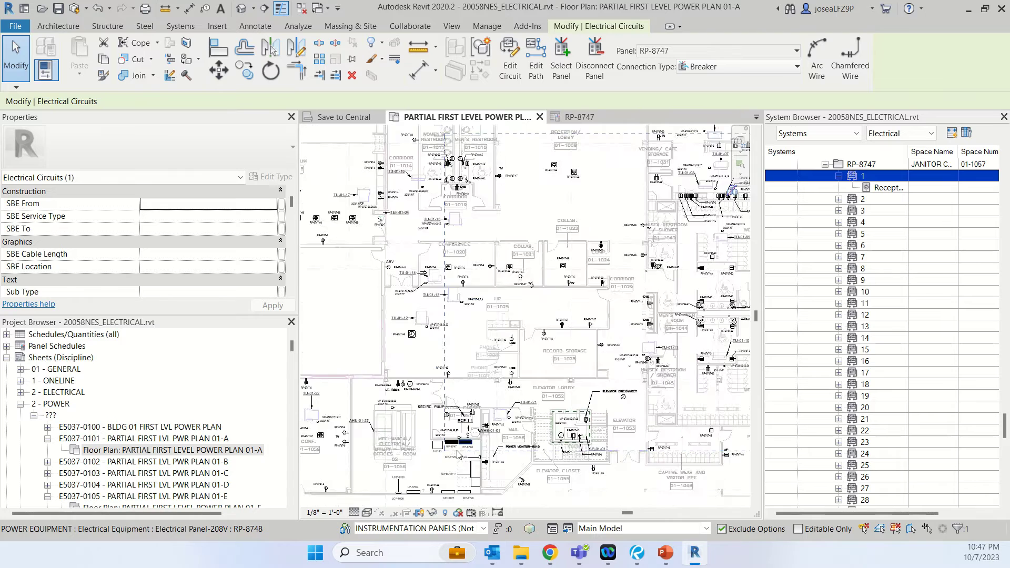
scroll(457, 453, up, 5)
scroll(498, 392, down, 3)
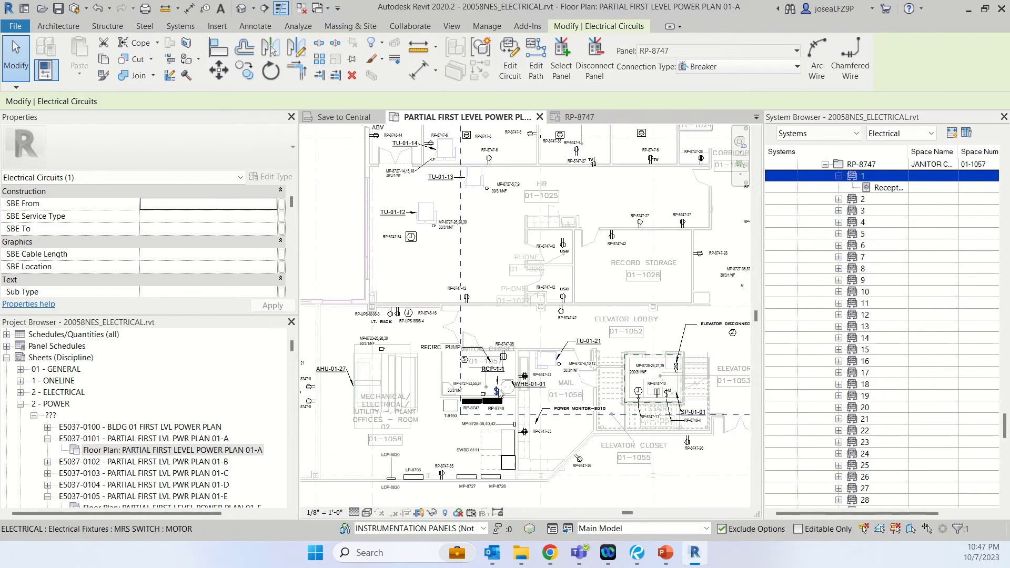
scroll(499, 392, up, 4)
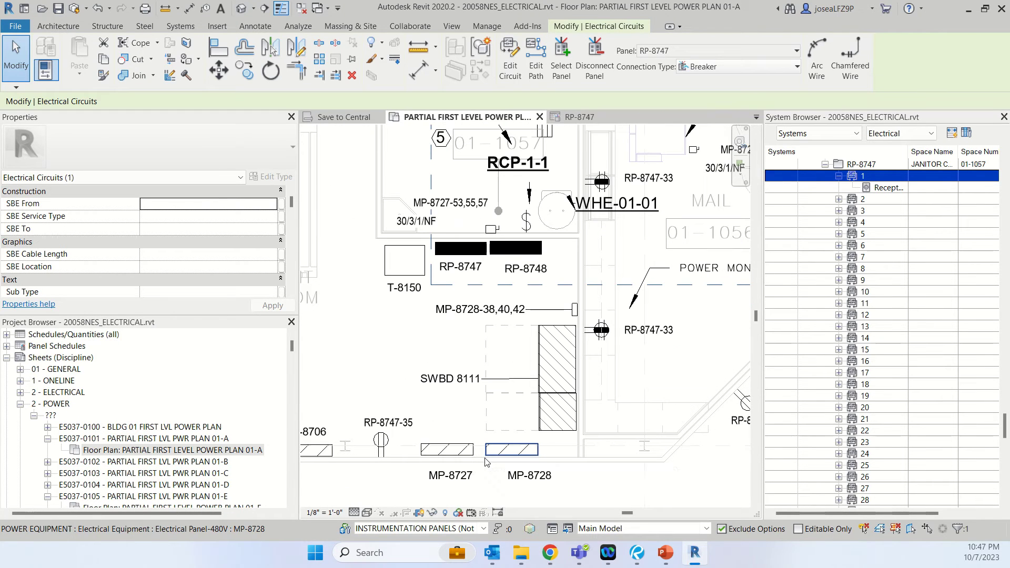
click(465, 449)
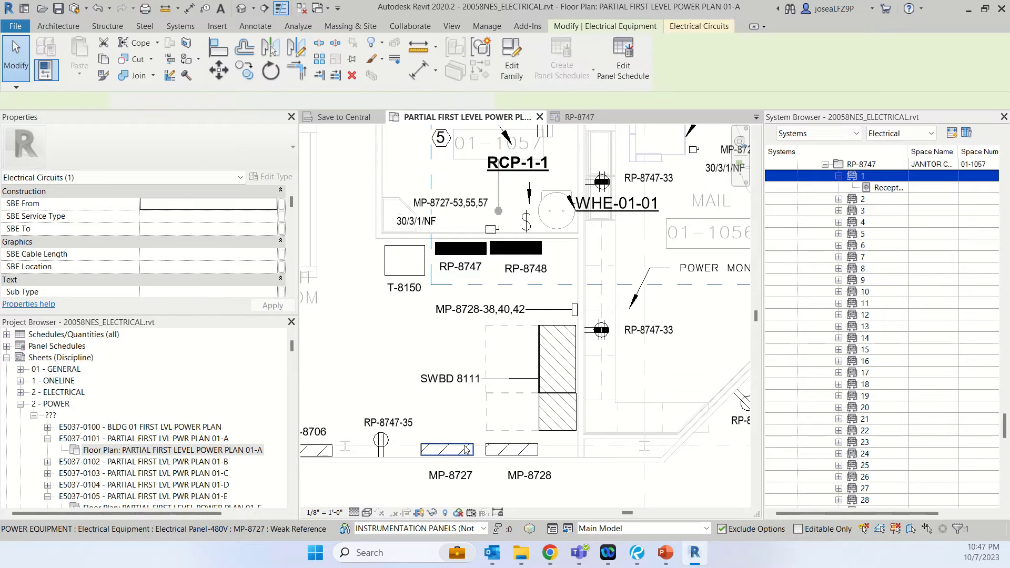
click(624, 53)
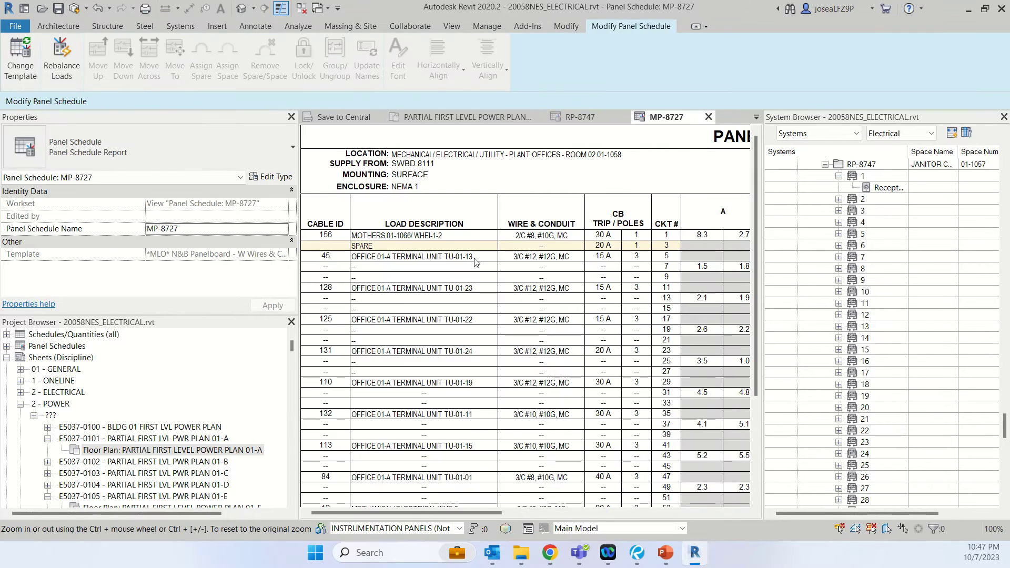
Step: Expand switchboard SWBD 8111 and its circuit 3 in the System Browser to reveal panel MP-8727
click(461, 414)
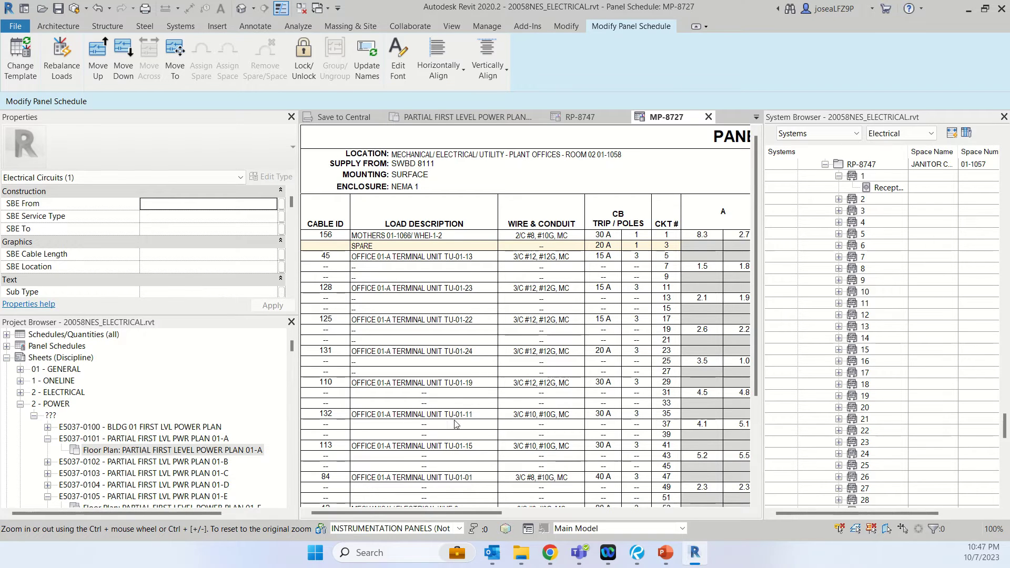
drag(1005, 426, 1004, 394)
scroll(842, 368, down, 3)
click(812, 359)
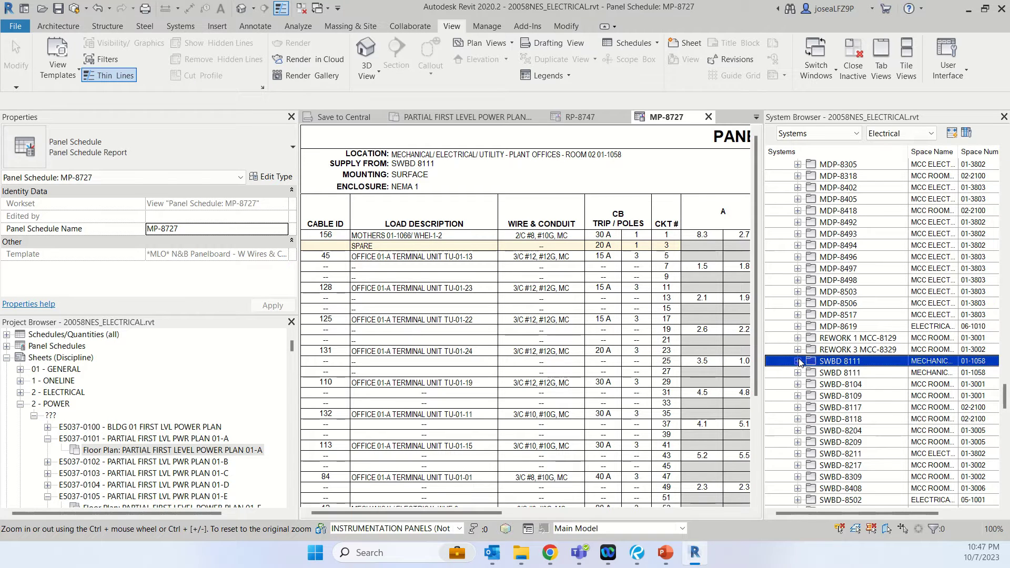
click(798, 362)
click(810, 385)
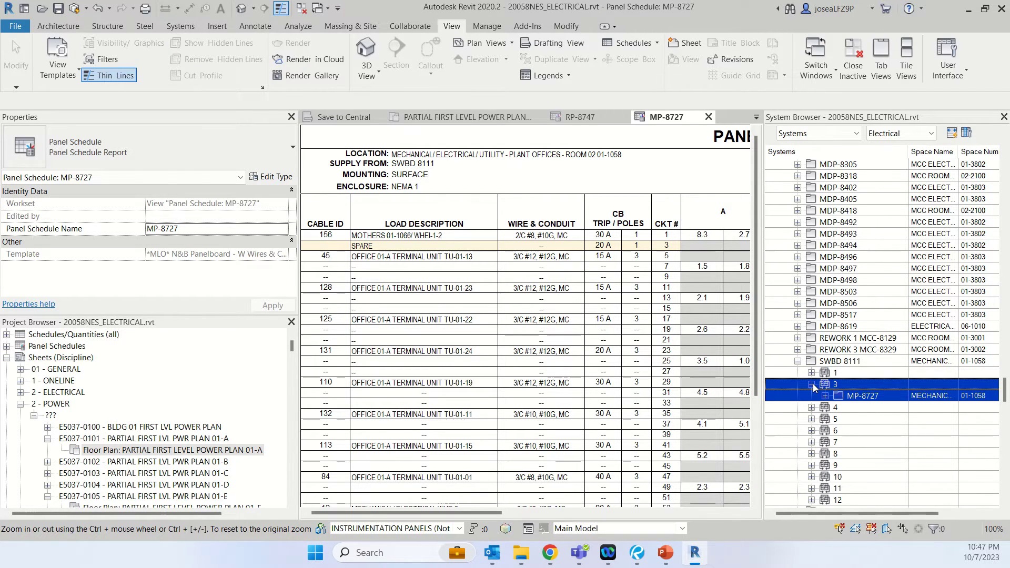
Step: Expand MP-8727's circuit 35,37,39 and select its TU-01-11 disconnect switch
click(825, 396)
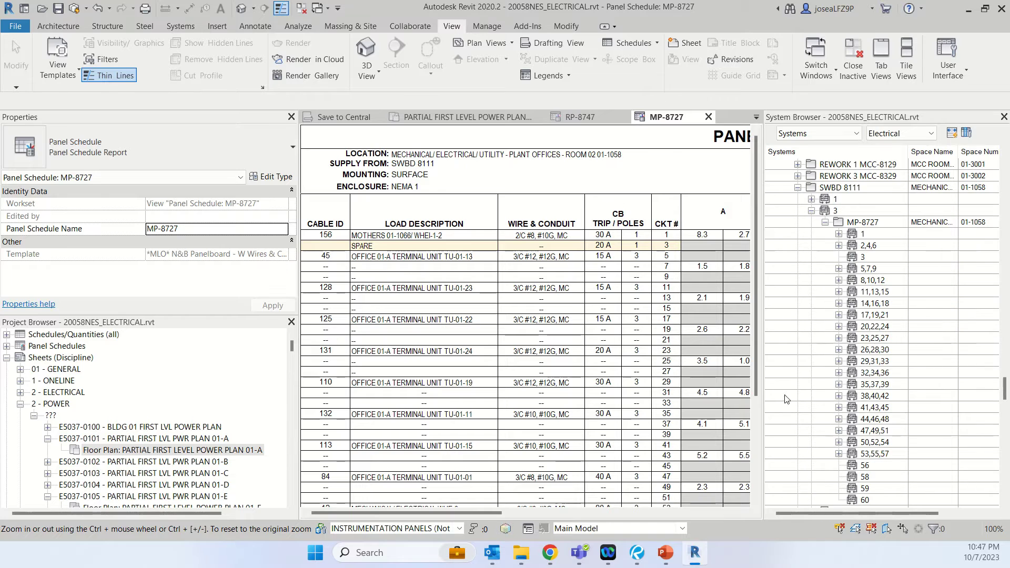
click(461, 417)
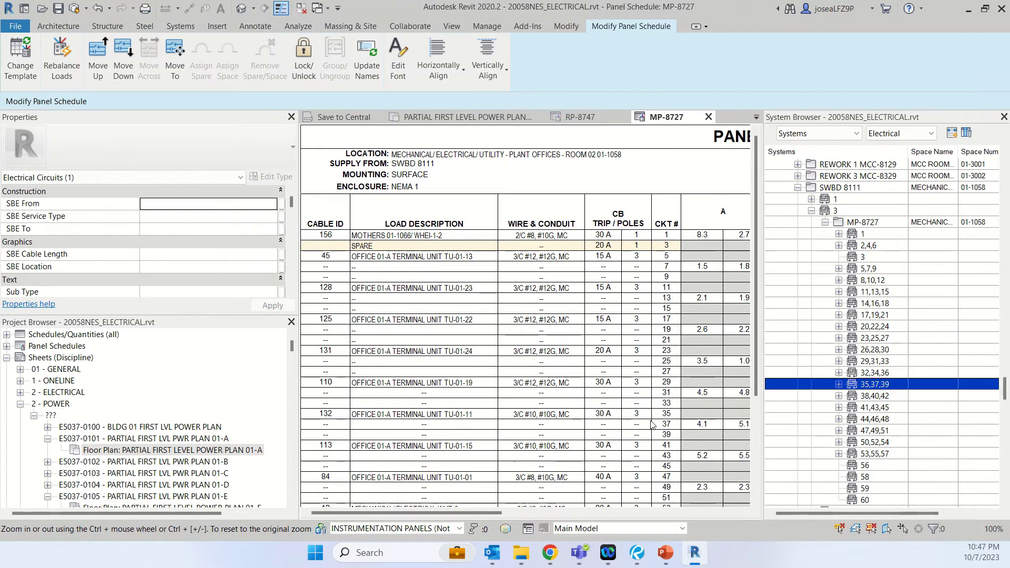
click(839, 384)
click(887, 396)
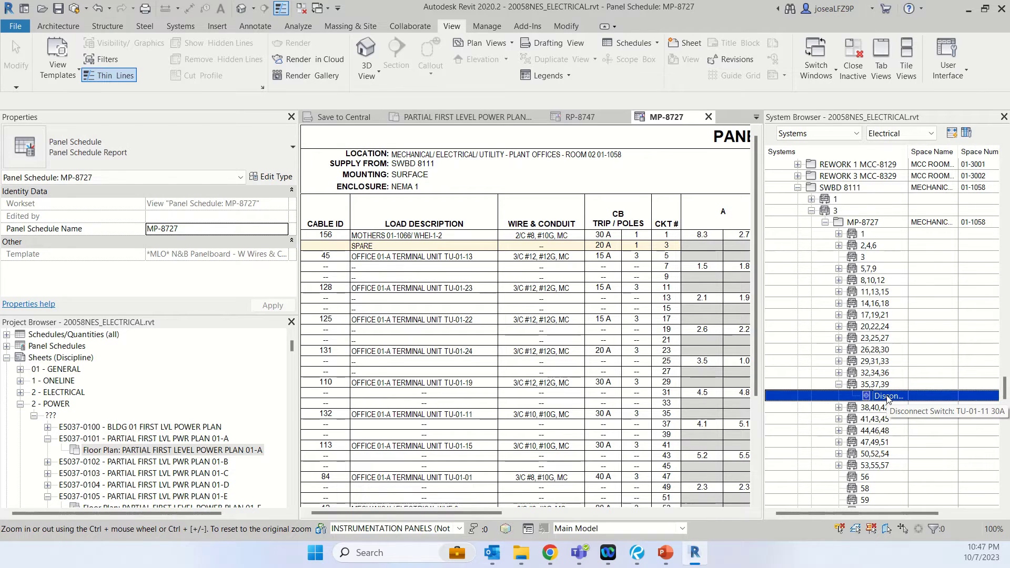
Step: Show the TU-01-11 30A disconnect switch on PARTIAL FIRST LEVEL POWER PLAN 01-A and close the notice
right_click(888, 397)
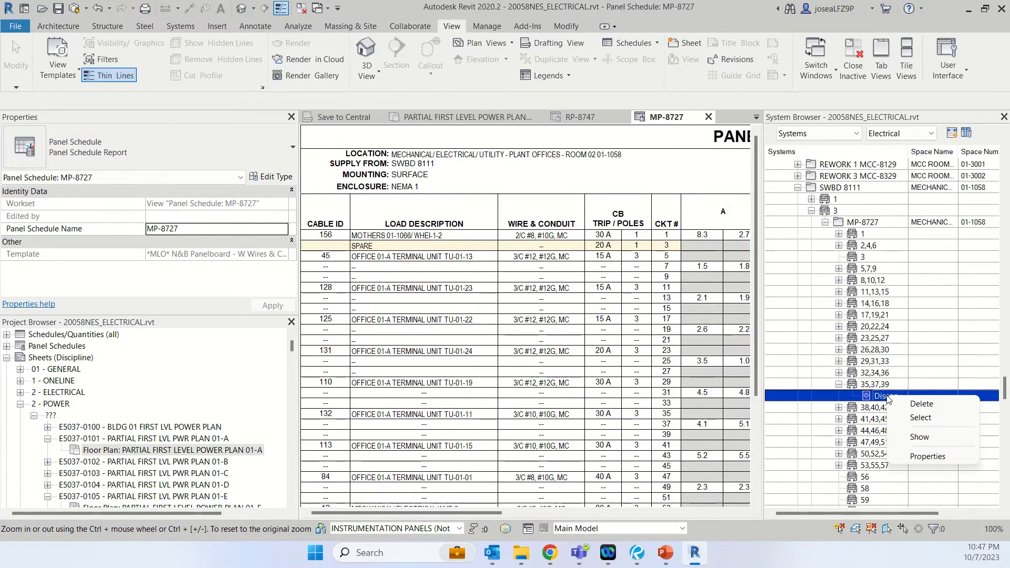
click(920, 435)
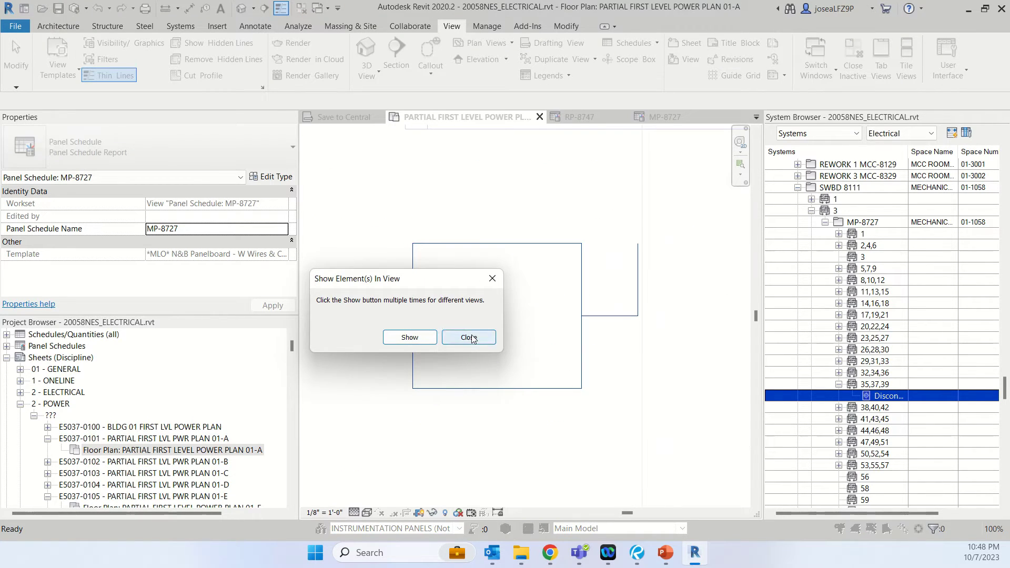
click(468, 337)
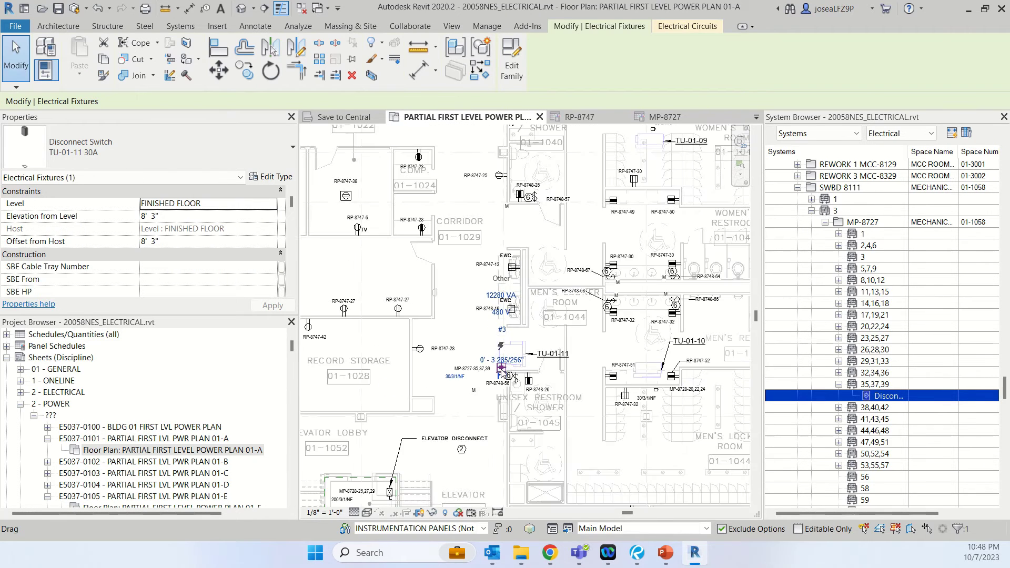
Step: Zoom in on the TU-01-11 disconnect tag, then back out to see the surrounding rooms
scroll(444, 388, up, 1)
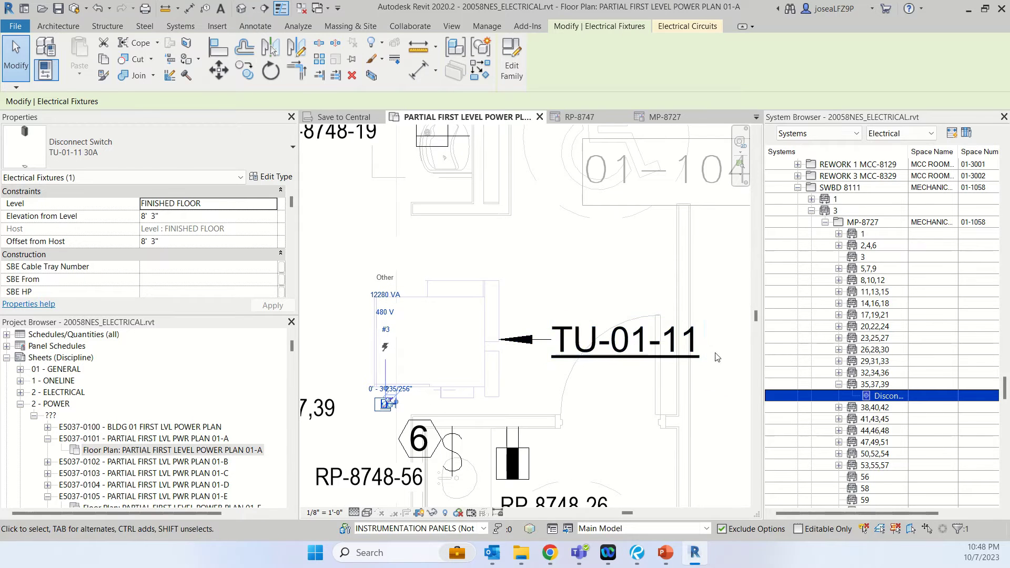
scroll(538, 355, down, 5)
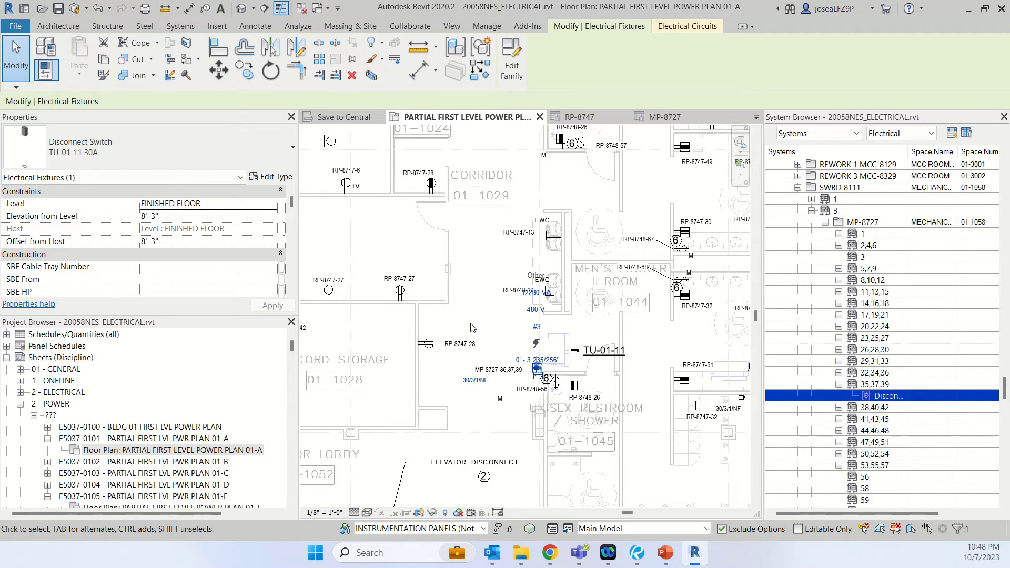
Step: Return to the RP-8747 panel schedule view and make it active for editing
click(581, 117)
click(451, 26)
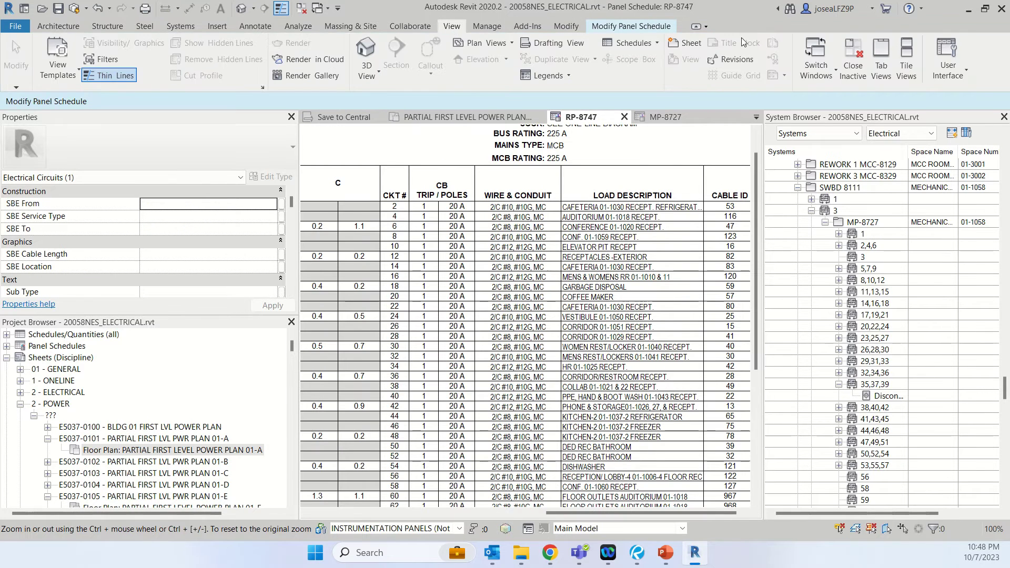
click(950, 68)
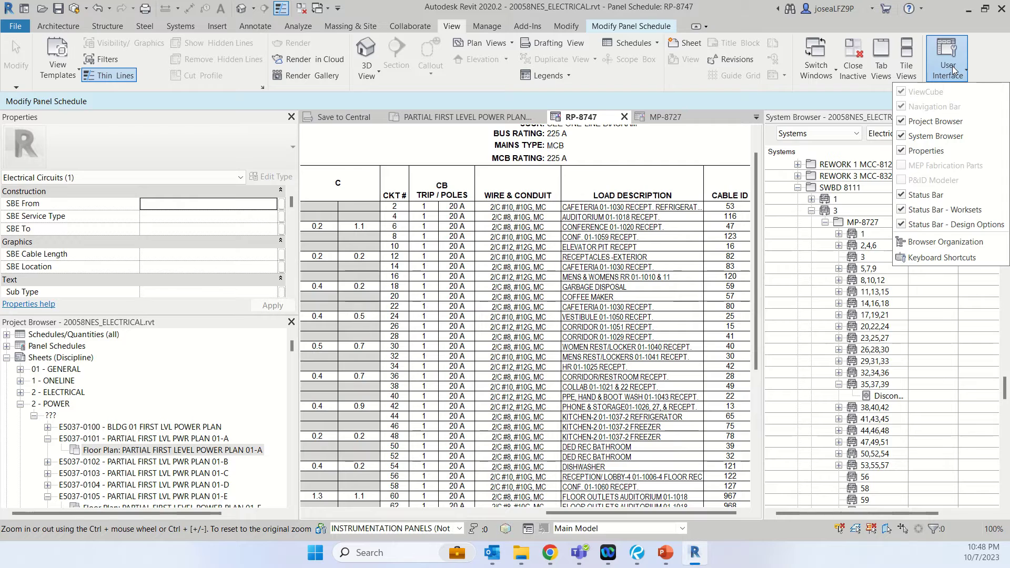
click(607, 250)
click(610, 247)
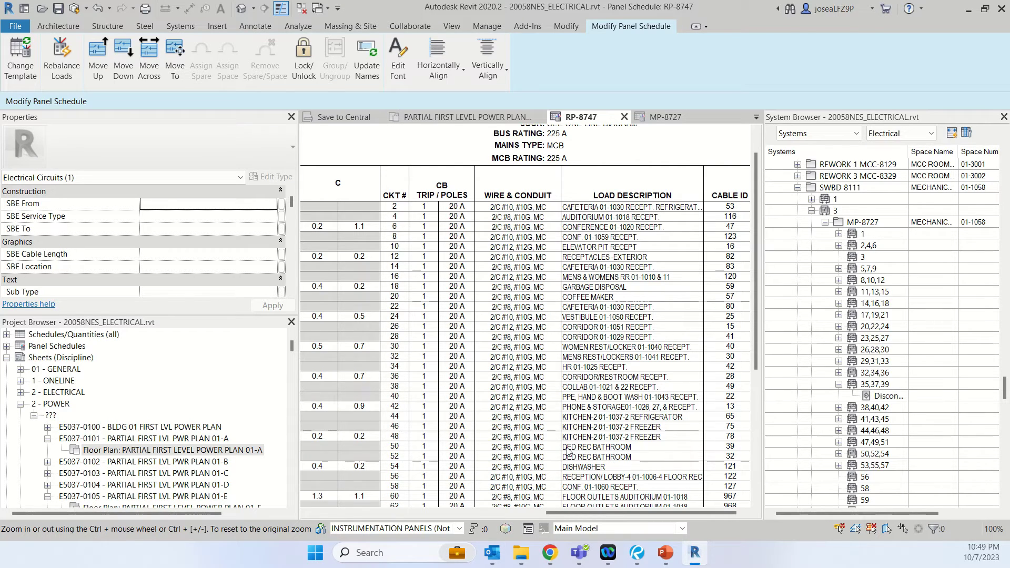
Step: Bring up the Daily Amperes YouTube Community tab and scroll to the Type AC cable poll
click(550, 553)
scroll(465, 433, down, 2)
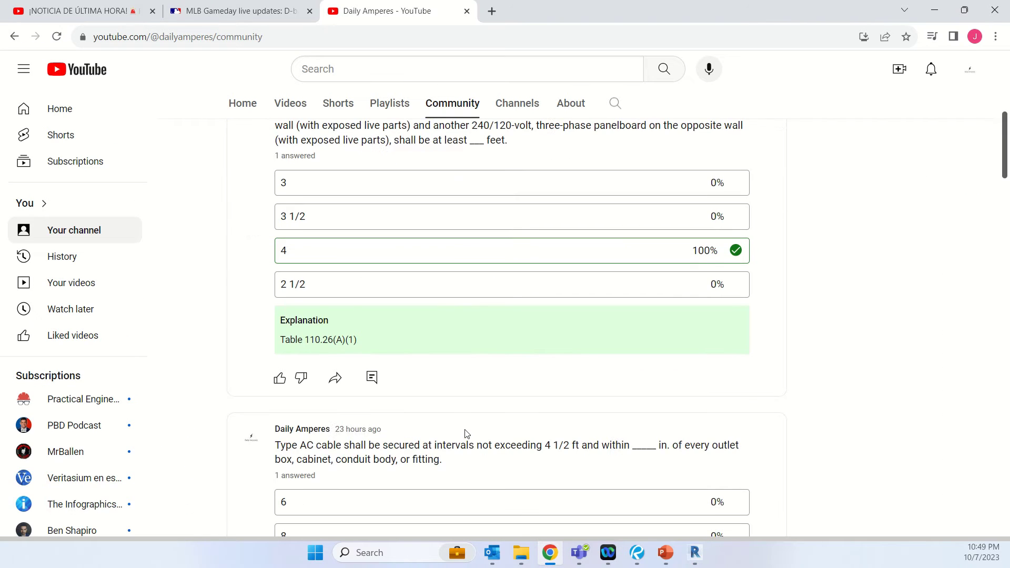
scroll(465, 434, up, 2)
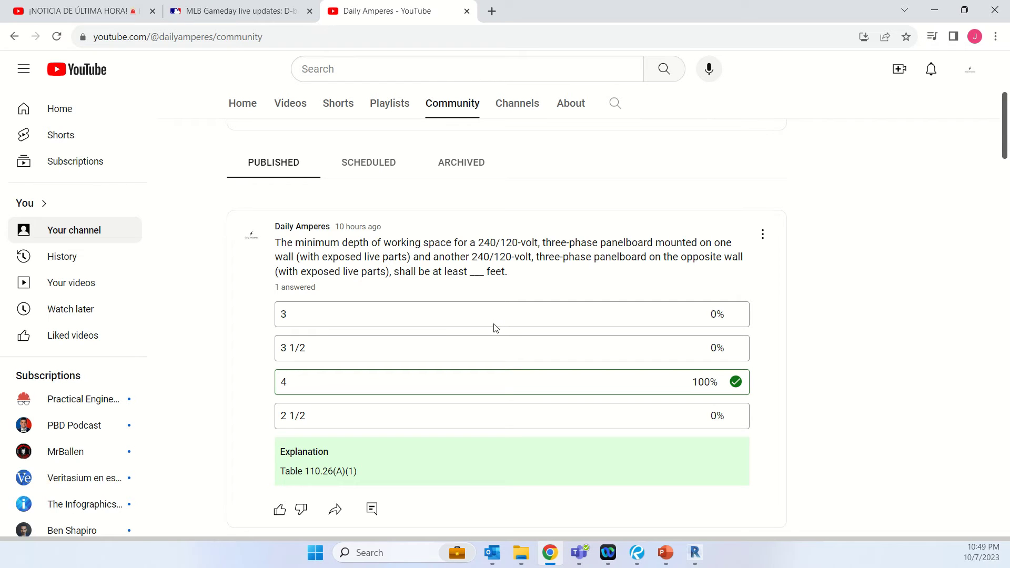
scroll(494, 368, down, 3)
scroll(494, 372, down, 5)
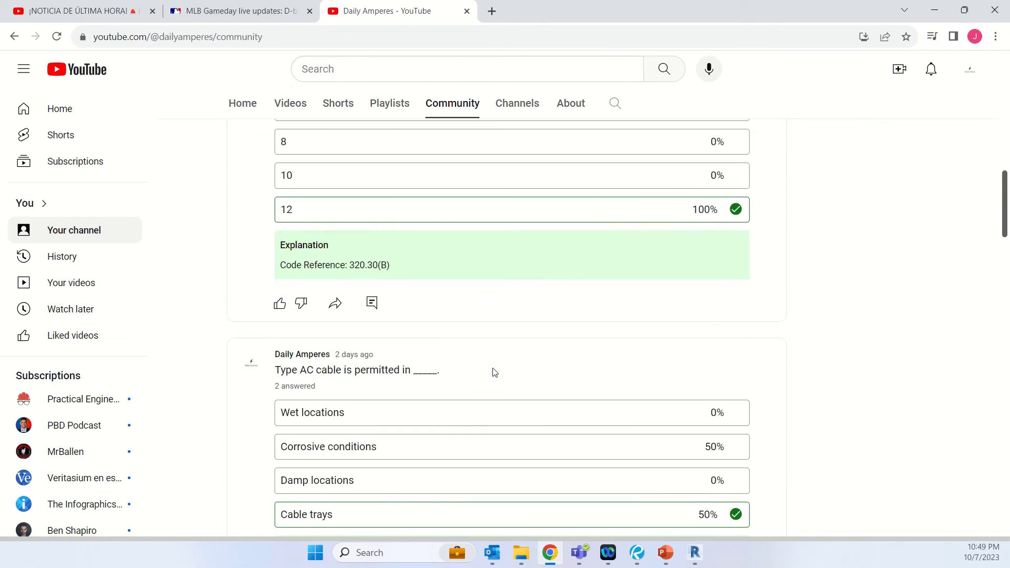
scroll(494, 371, up, 3)
scroll(494, 372, up, 1)
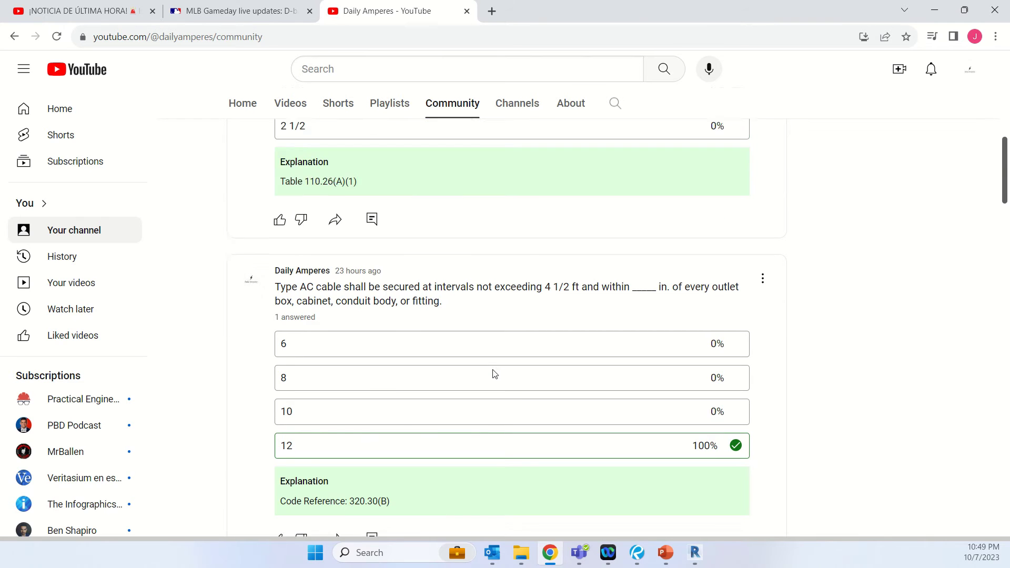
scroll(495, 372, down, 5)
scroll(494, 374, down, 1)
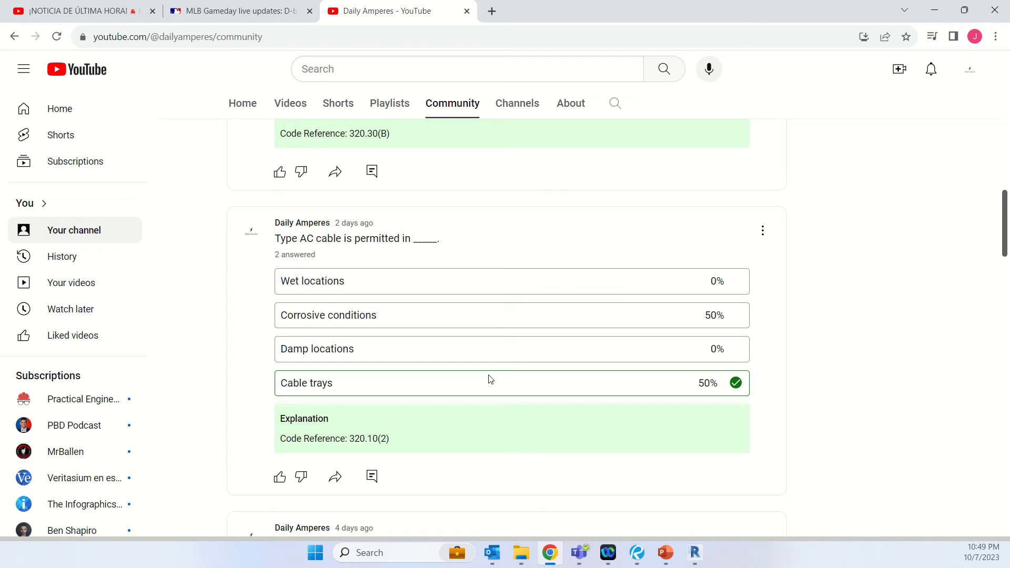
Step: Switch from the YouTube page back to Revit's RP-8747 panel schedule
click(694, 552)
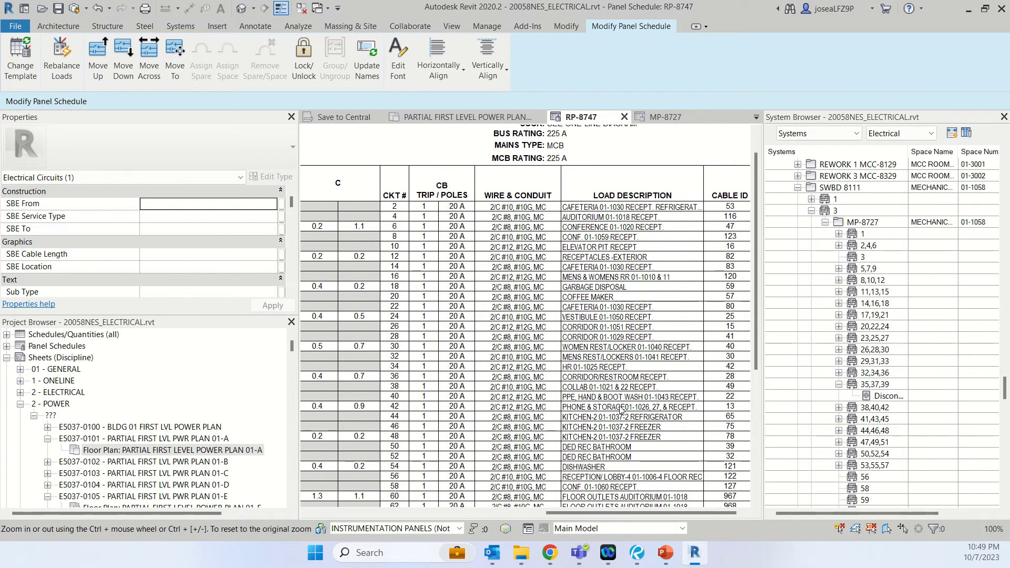